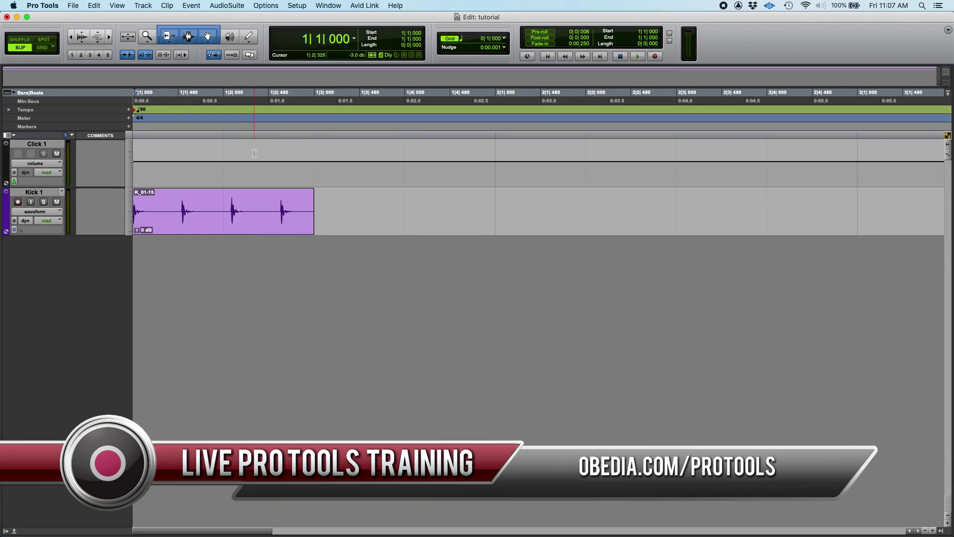
Step: Try Identify Beat at the edit point, then set the starting tempo marker to 110 BPM
{"action": "left_click", "coordinate": [197, 9]}
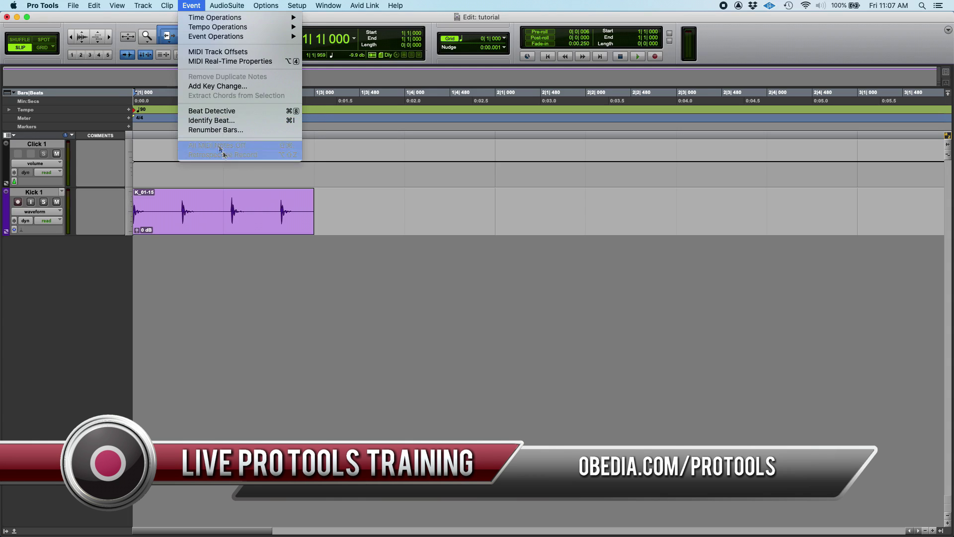
{"action": "left_click", "coordinate": [218, 123]}
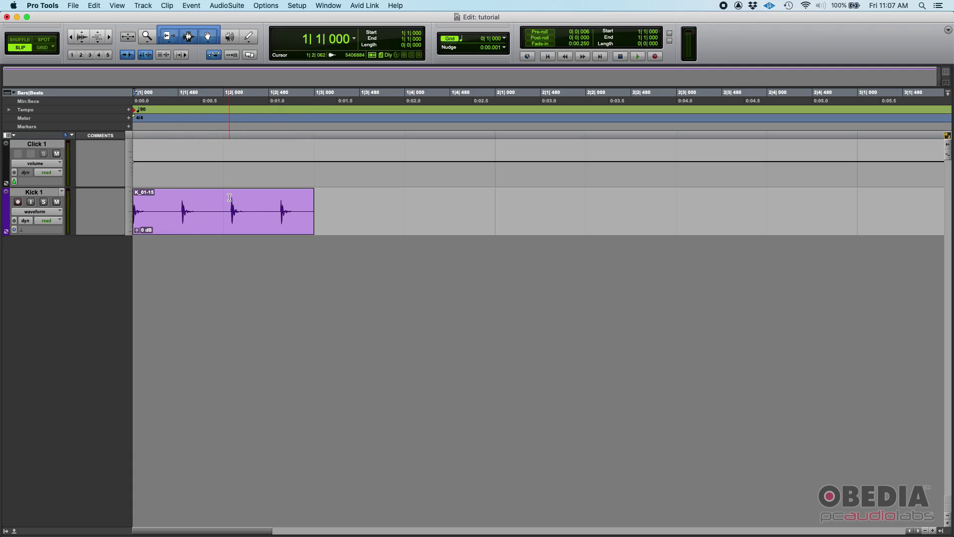
{"action": "double_click", "coordinate": [137, 110]}
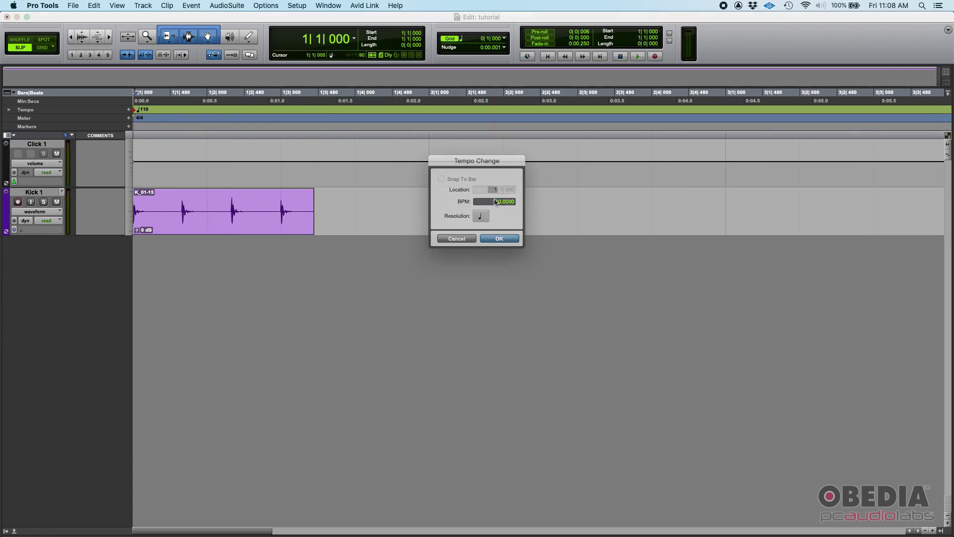
{"action": "key", "text": "Return"}
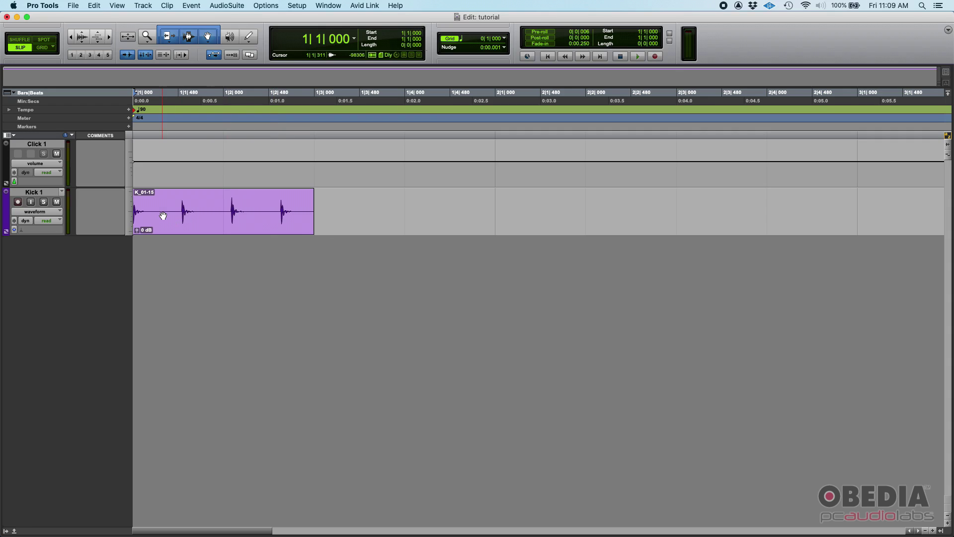
Step: Zoom horizontally into the kick transients, ending with all four hits across about 3 seconds
{"action": "scroll", "coordinate": [162, 216], "scroll_direction": "up", "scroll_amount": 10}
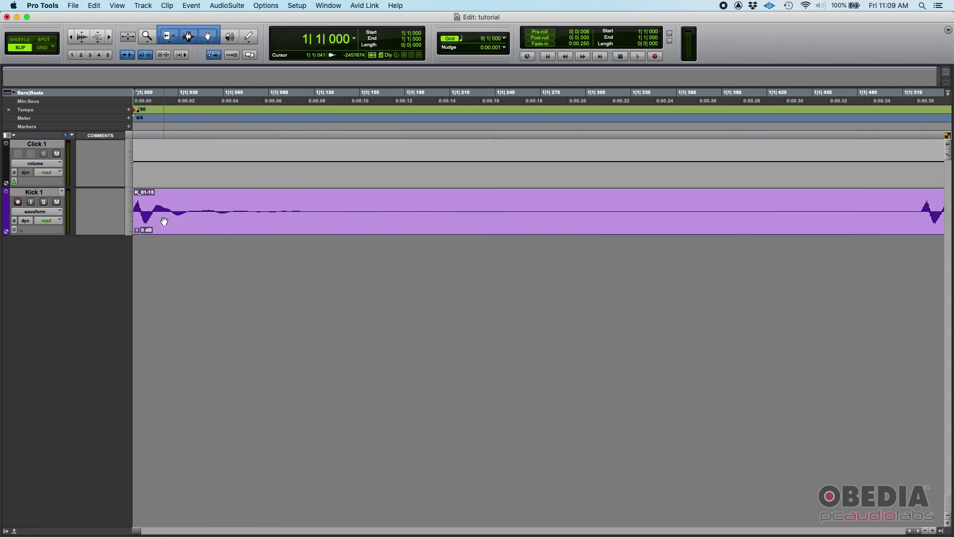
{"action": "scroll", "coordinate": [169, 223], "scroll_direction": "down", "scroll_amount": 6}
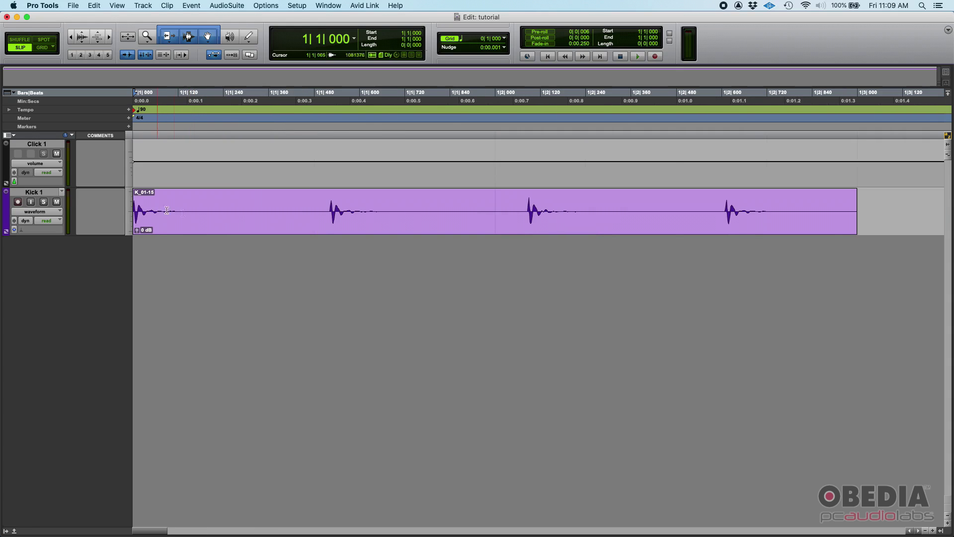
{"action": "scroll", "coordinate": [185, 223], "scroll_direction": "up", "scroll_amount": 2}
{"action": "scroll", "coordinate": [189, 223], "scroll_direction": "up", "scroll_amount": 4}
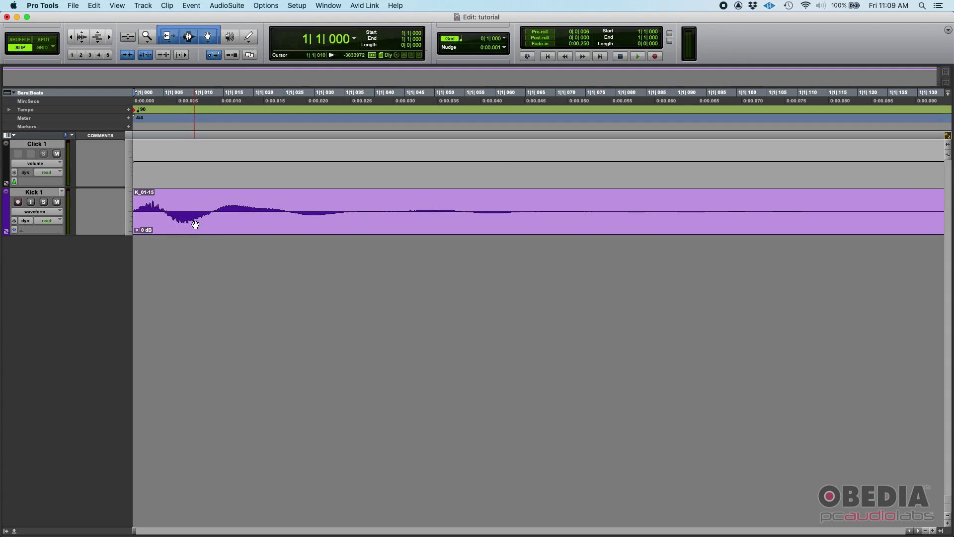
{"action": "scroll", "coordinate": [160, 211], "scroll_direction": "down", "scroll_amount": 8}
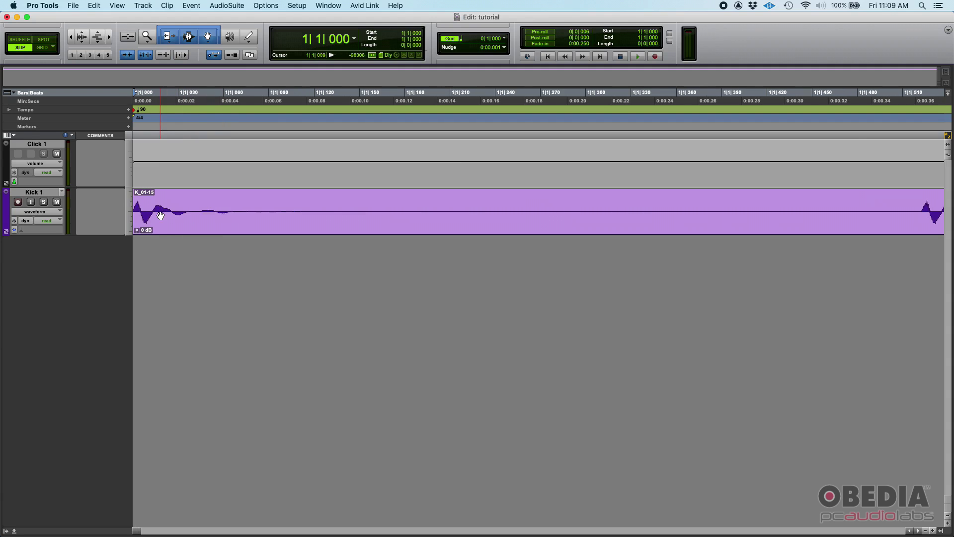
{"action": "scroll", "coordinate": [140, 217], "scroll_direction": "up", "scroll_amount": 1}
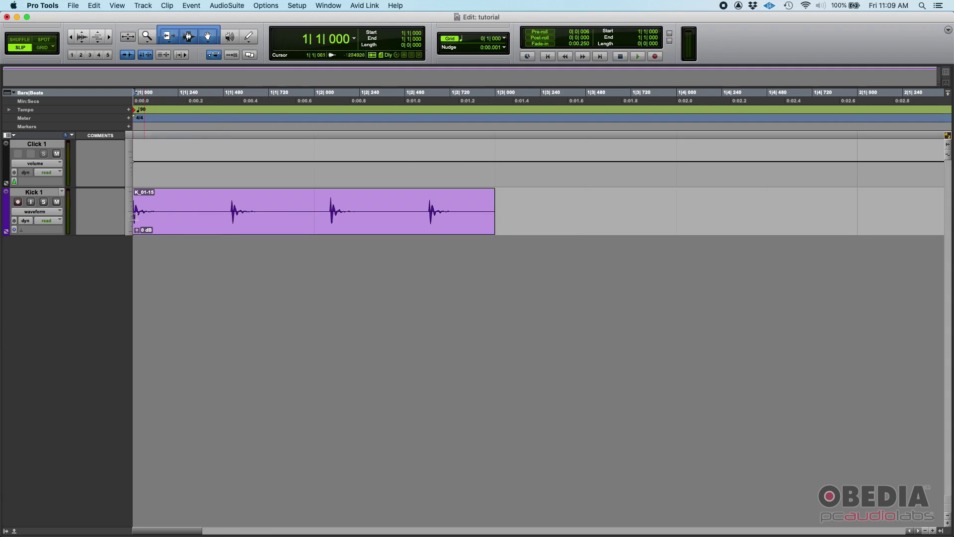
{"action": "scroll", "coordinate": [135, 217], "scroll_direction": "up", "scroll_amount": 1}
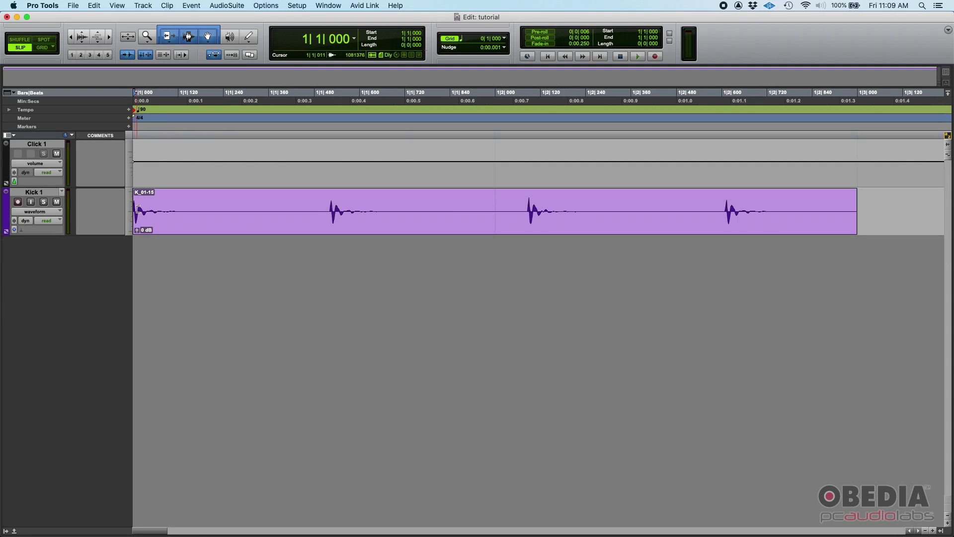
{"action": "scroll", "coordinate": [149, 206], "scroll_direction": "down", "scroll_amount": 1}
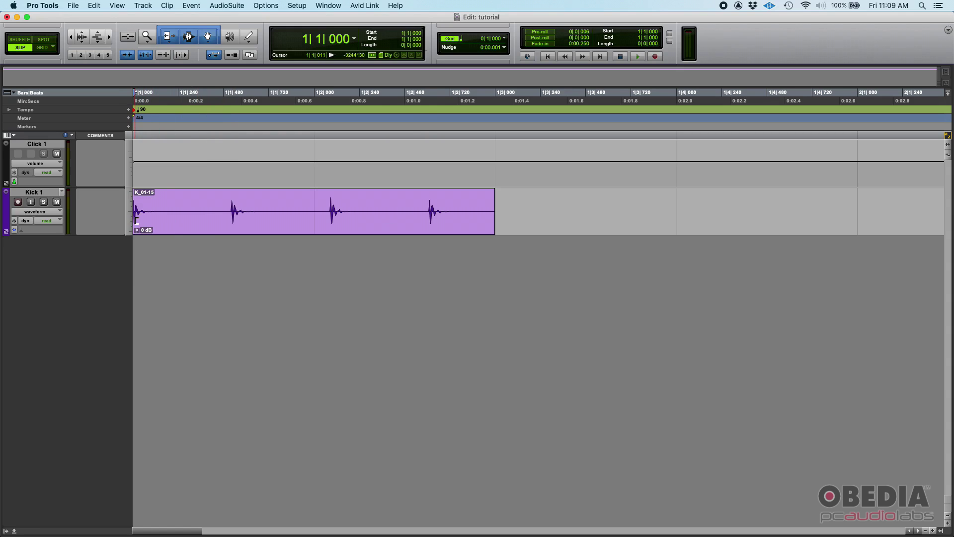
{"action": "key", "text": "super+bracketright"}
{"action": "key", "text": "super+bracketright"}
{"action": "key", "text": "super+bracketright"}
{"action": "key", "text": "super+bracketright"}
{"action": "key", "text": "super+bracketright"}
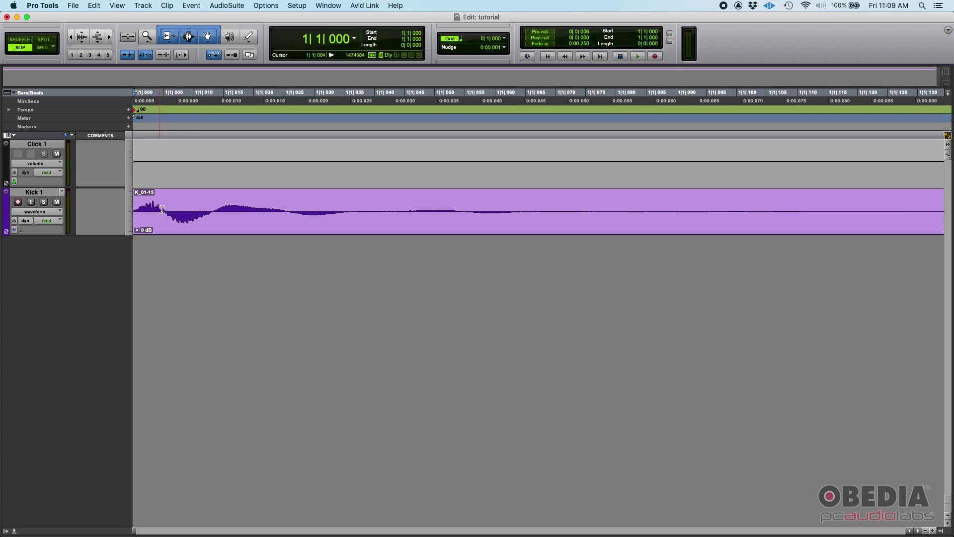
{"action": "key", "text": "super+bracketleft"}
{"action": "key", "text": "super+bracketleft"}
{"action": "key", "text": "super+bracketleft"}
{"action": "key", "text": "super+bracketleft"}
{"action": "key", "text": "super+bracketleft"}
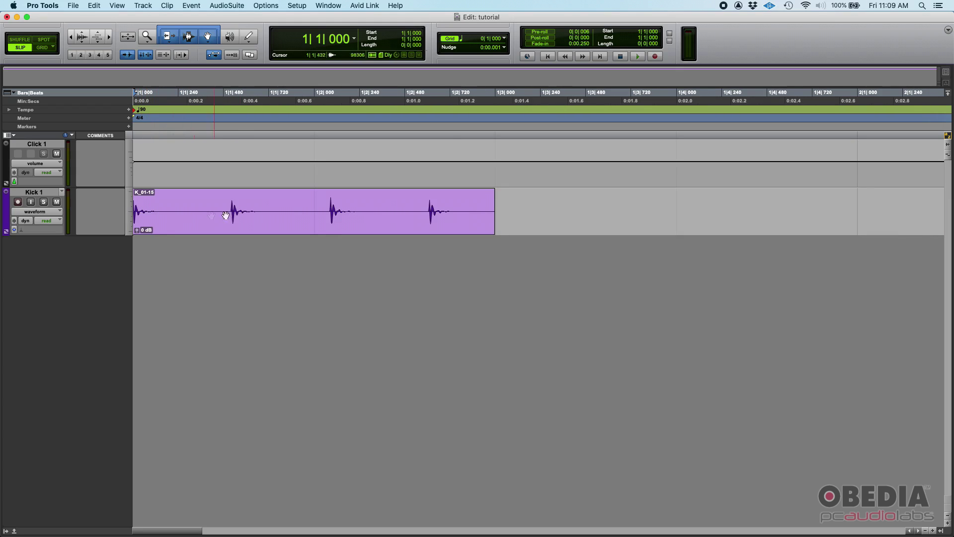
Step: Snap the edit point onto the second kick's transient at 1|1|523 with Tab to Transients
{"action": "left_click_drag", "start_coordinate": [230, 206], "coordinate": [241, 206]}
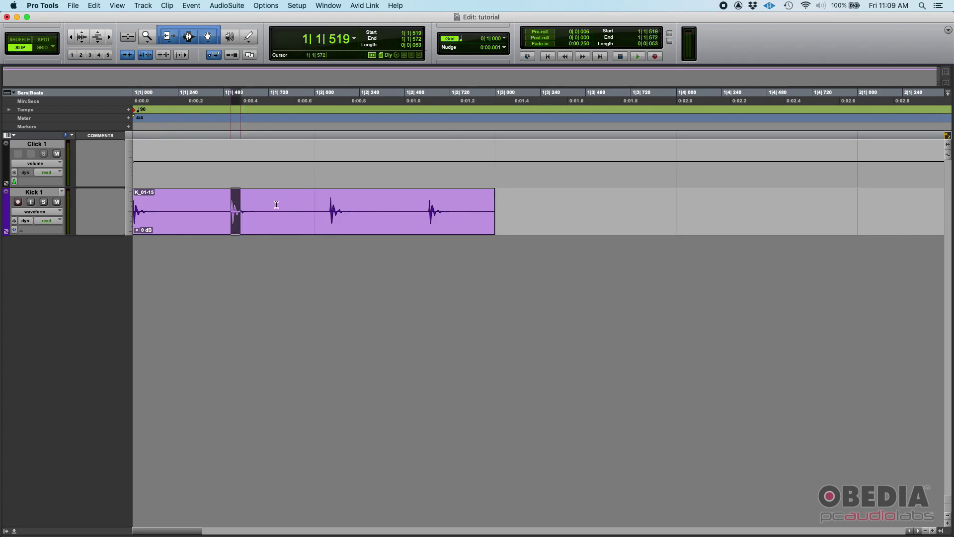
{"action": "left_click", "coordinate": [302, 207], "text": "shift"}
{"action": "left_click", "coordinate": [302, 206]}
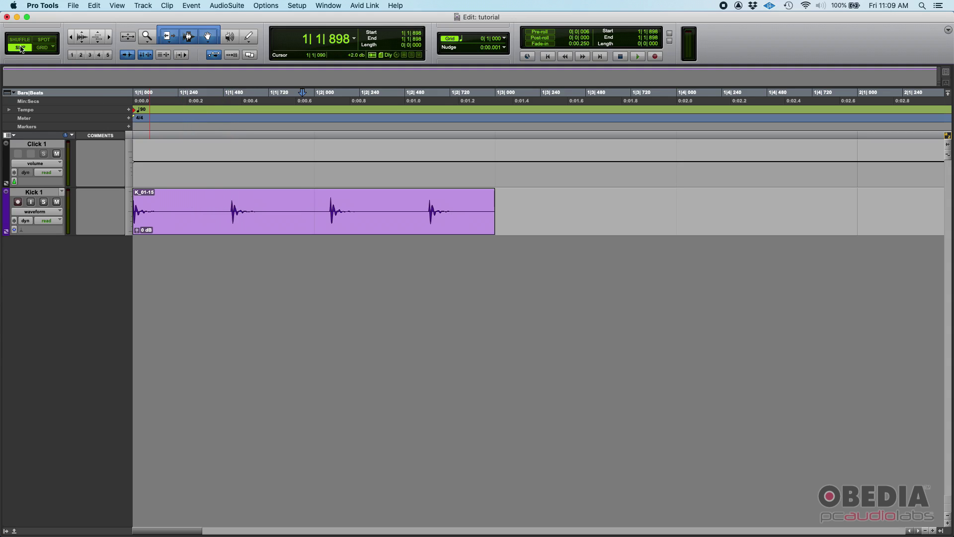
{"action": "left_click", "coordinate": [231, 199]}
{"action": "left_click", "coordinate": [175, 193]}
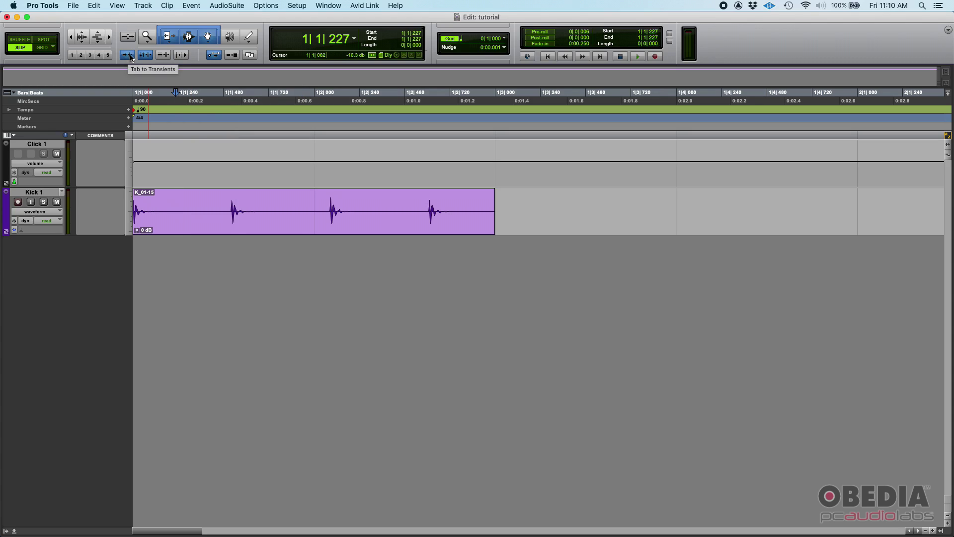
{"action": "left_click", "coordinate": [174, 197]}
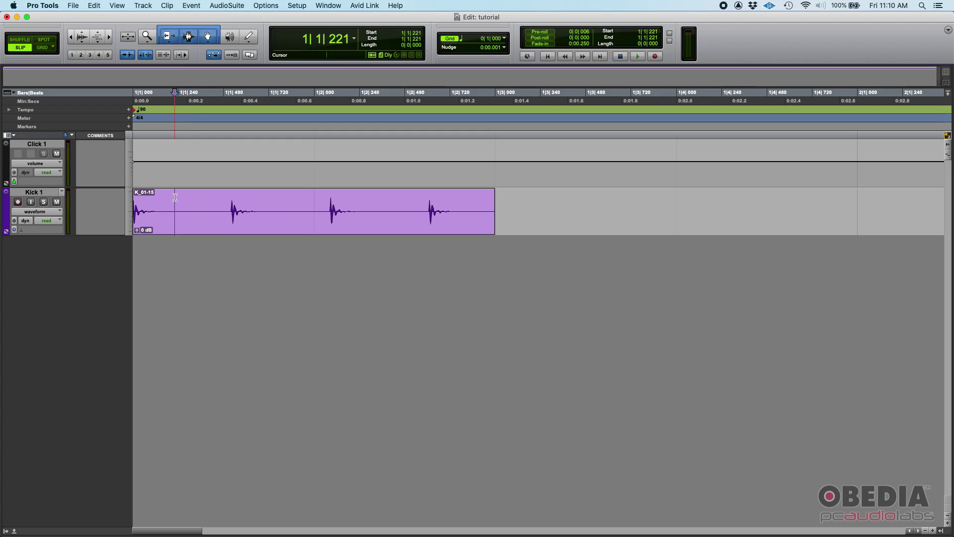
{"action": "key", "text": "Tab"}
Step: Run Event > Identify Beat at the second kick and move the marker dialog aside
{"action": "left_click", "coordinate": [196, 6]}
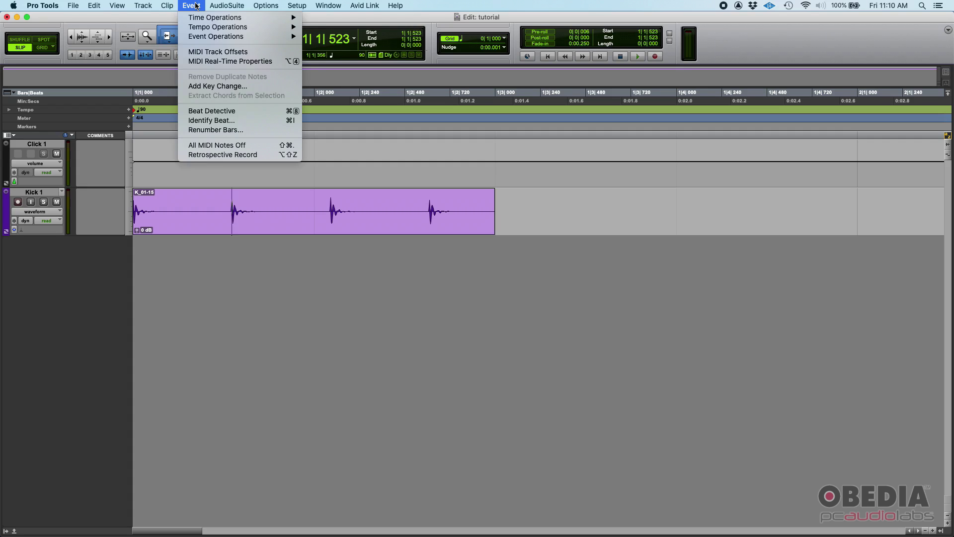
{"action": "left_click", "coordinate": [251, 121]}
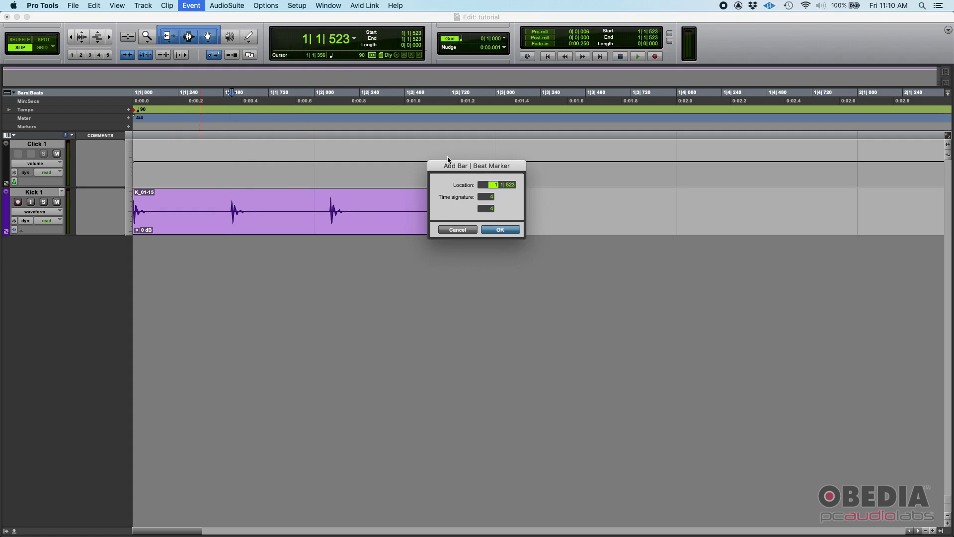
{"action": "mouse_move", "coordinate": [448, 158]}
{"action": "left_mouse_down"}
{"action": "mouse_move", "coordinate": [478, 161]}
{"action": "mouse_move", "coordinate": [336, 106]}
{"action": "left_mouse_up"}
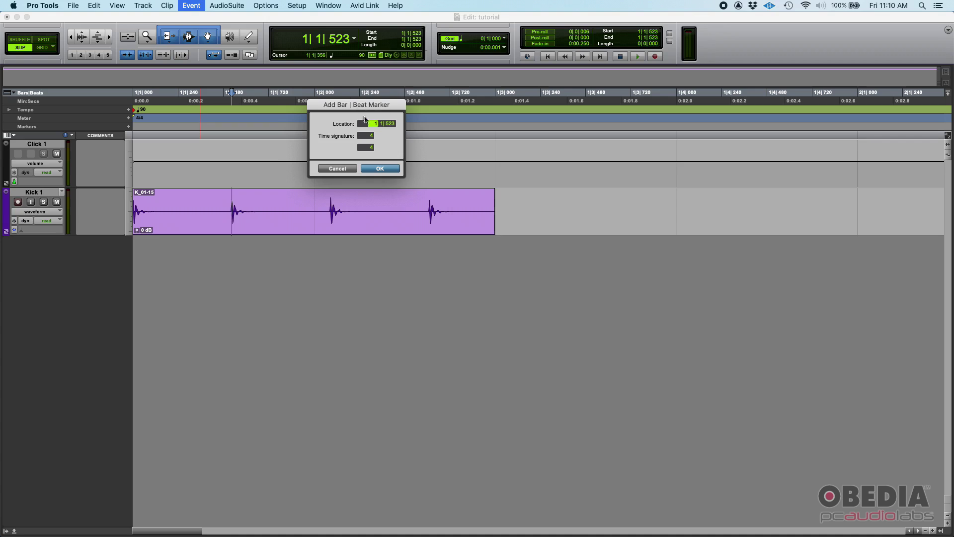
{"action": "left_click_drag", "start_coordinate": [366, 107], "coordinate": [354, 111]}
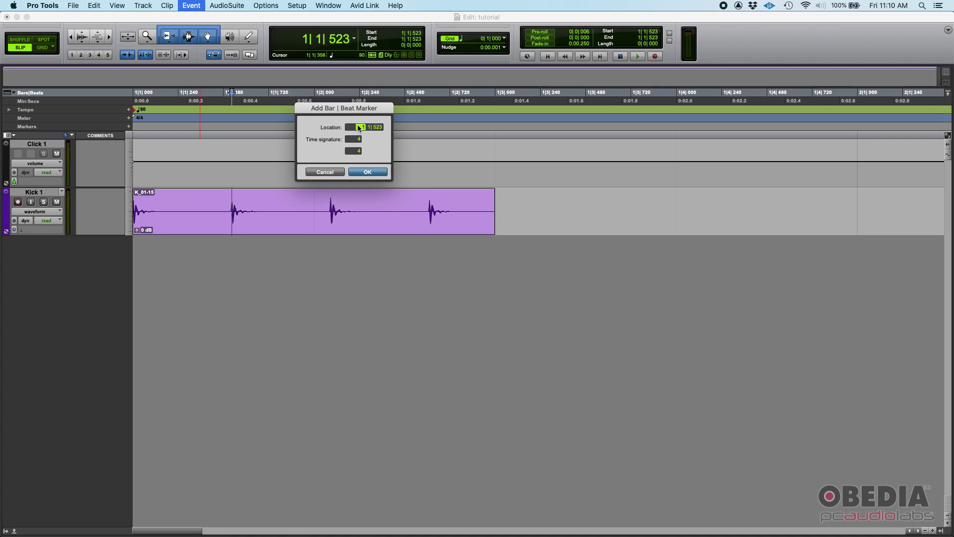
{"action": "left_click_drag", "start_coordinate": [340, 111], "coordinate": [328, 118]}
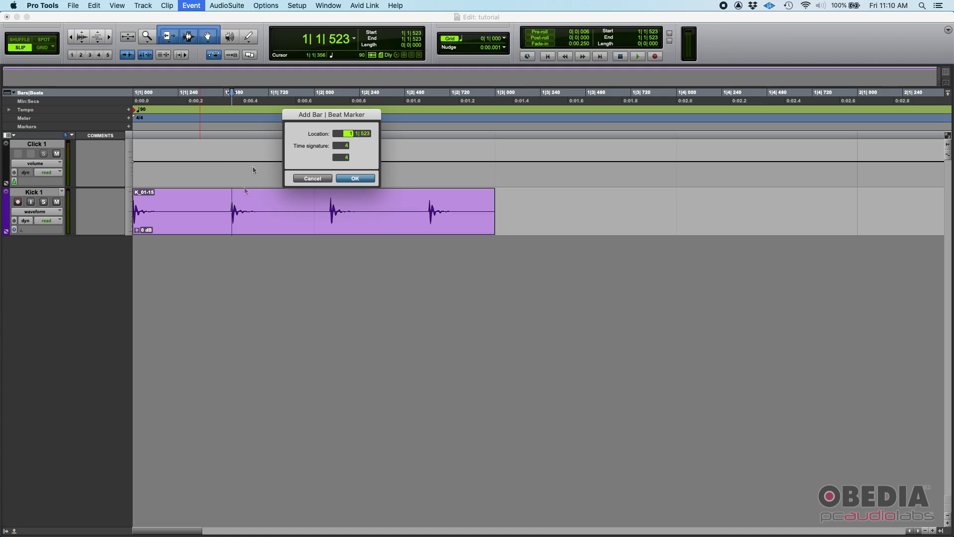
Step: Change the beat marker Location from 1|1|523 to 1|2|000 and confirm it
{"action": "left_click", "coordinate": [356, 134]}
{"action": "left_click", "coordinate": [365, 134]}
{"action": "left_click", "coordinate": [356, 134]}
{"action": "left_click", "coordinate": [363, 134]}
{"action": "left_click", "coordinate": [355, 179]}
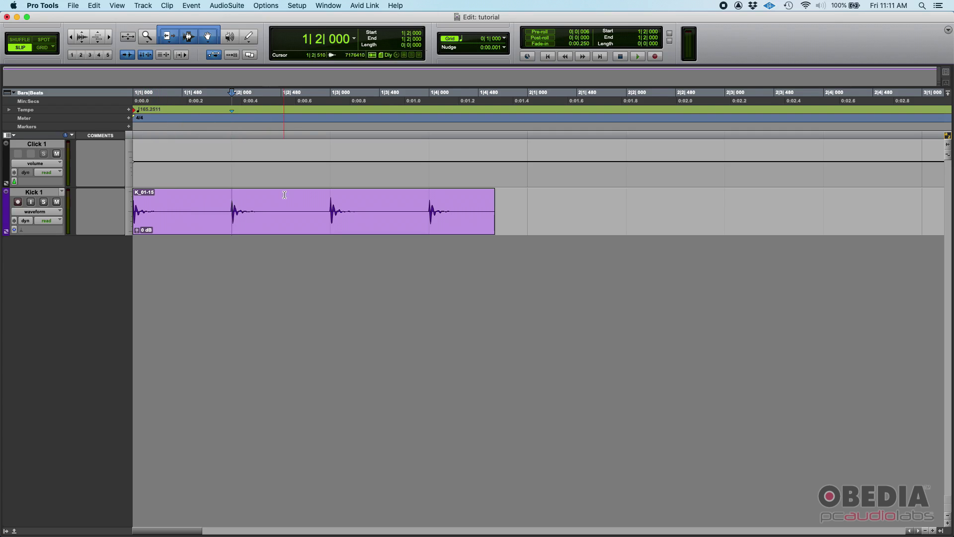
Step: Tab to the third kick transient and add an Identify Beat marker at 1|3|000
{"action": "left_click", "coordinate": [307, 201]}
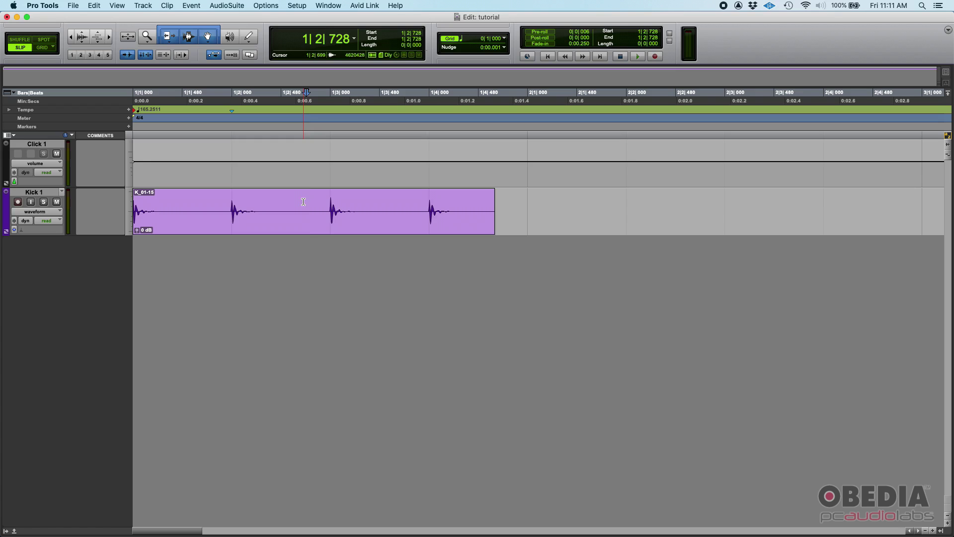
{"action": "key", "text": "Tab"}
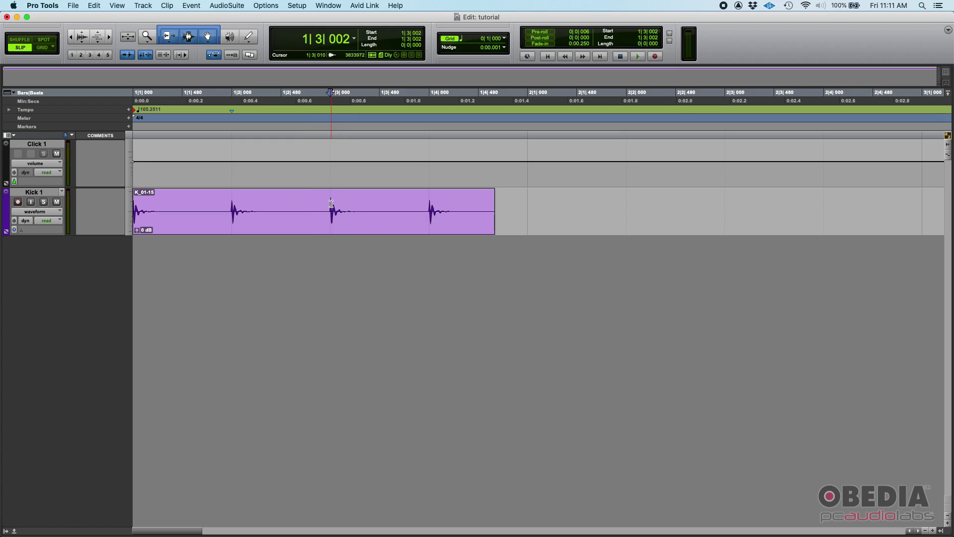
{"action": "left_click", "coordinate": [189, 5]}
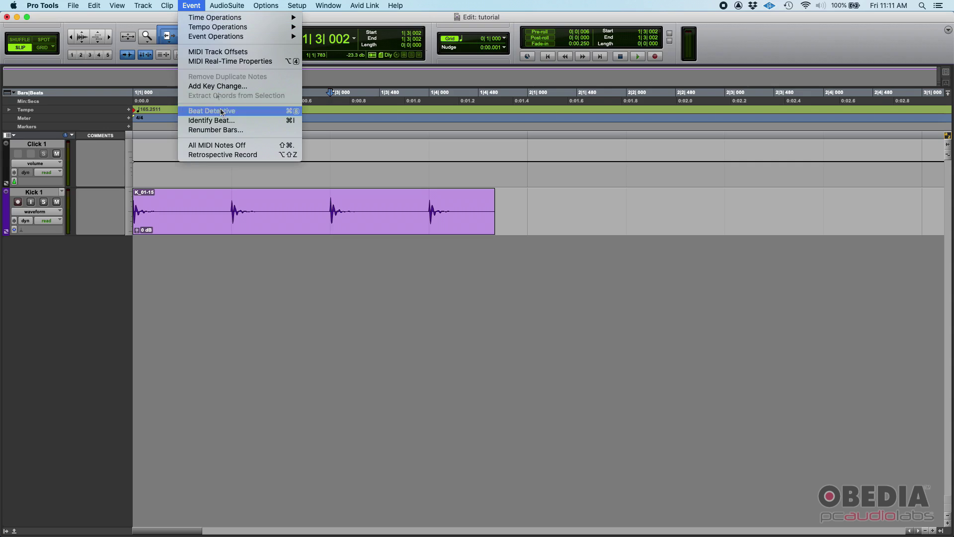
{"action": "left_click", "coordinate": [254, 121]}
{"action": "left_click_drag", "start_coordinate": [464, 168], "coordinate": [372, 95]}
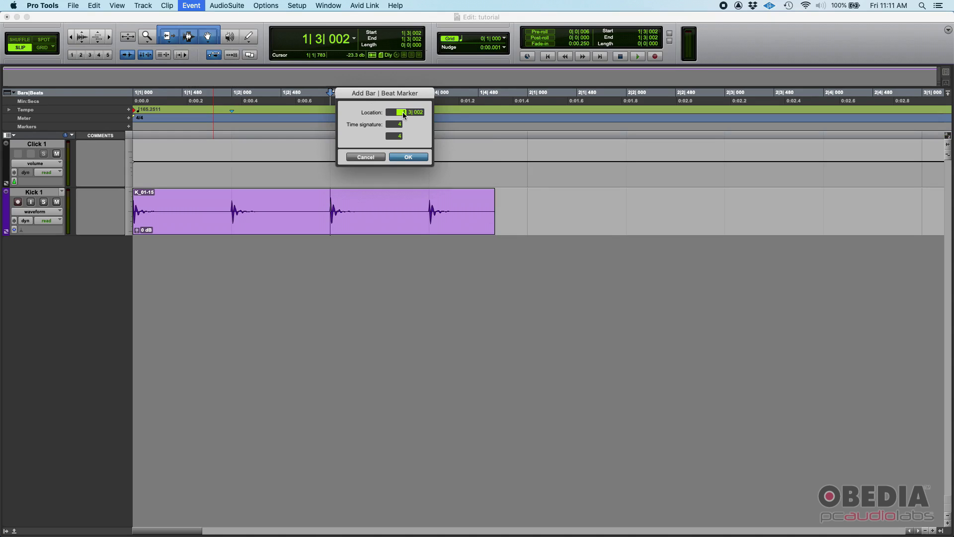
{"action": "left_click", "coordinate": [420, 113]}
{"action": "left_click", "coordinate": [407, 157]}
{"action": "left_click", "coordinate": [409, 158]}
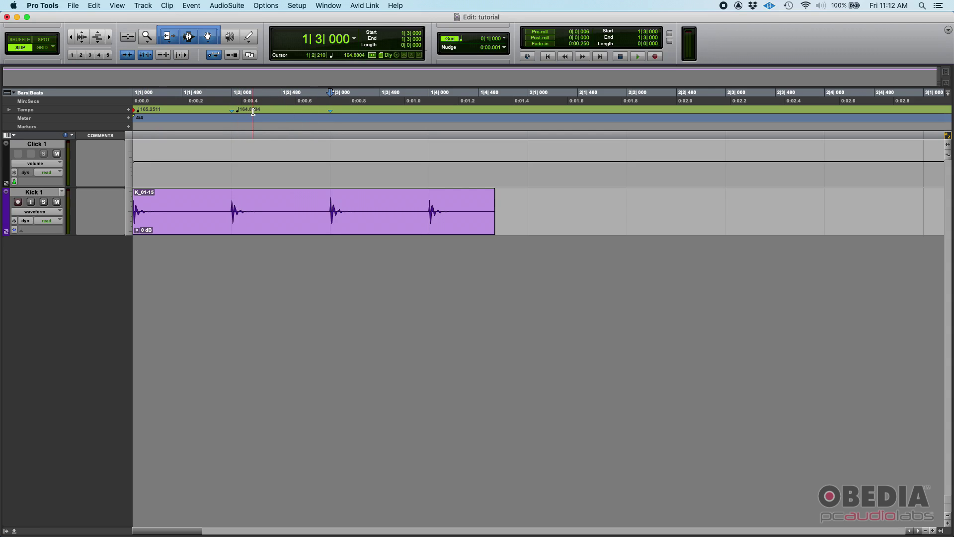
Step: Add an Identify Beat marker at 1|4|000 on the fourth kick hit
{"action": "left_click", "coordinate": [392, 201]}
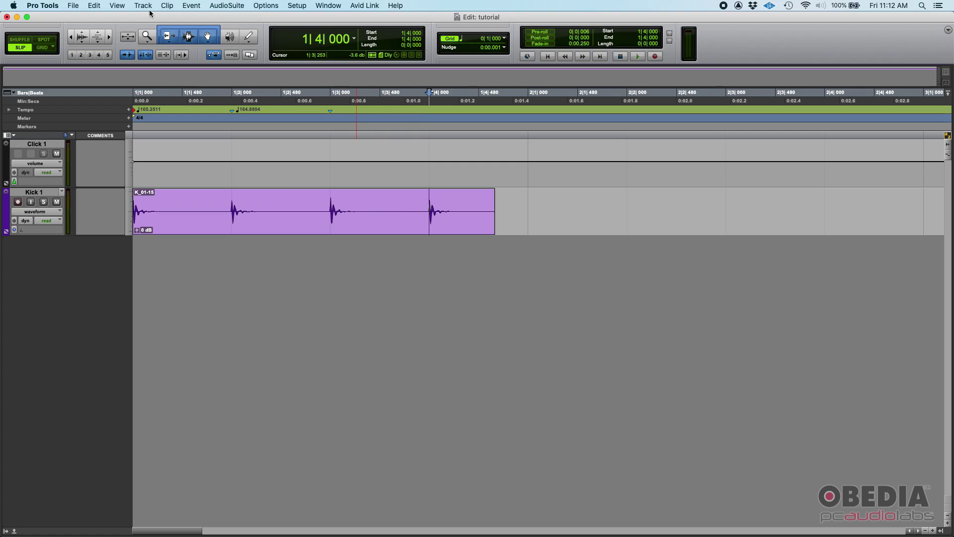
{"action": "left_click", "coordinate": [117, 6]}
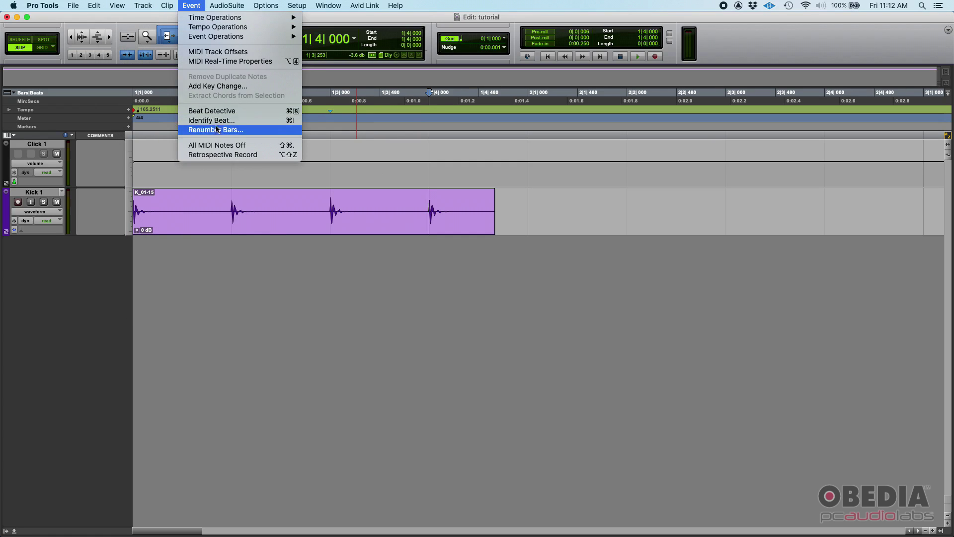
{"action": "left_click", "coordinate": [229, 120]}
{"action": "left_click_drag", "start_coordinate": [478, 167], "coordinate": [456, 96]}
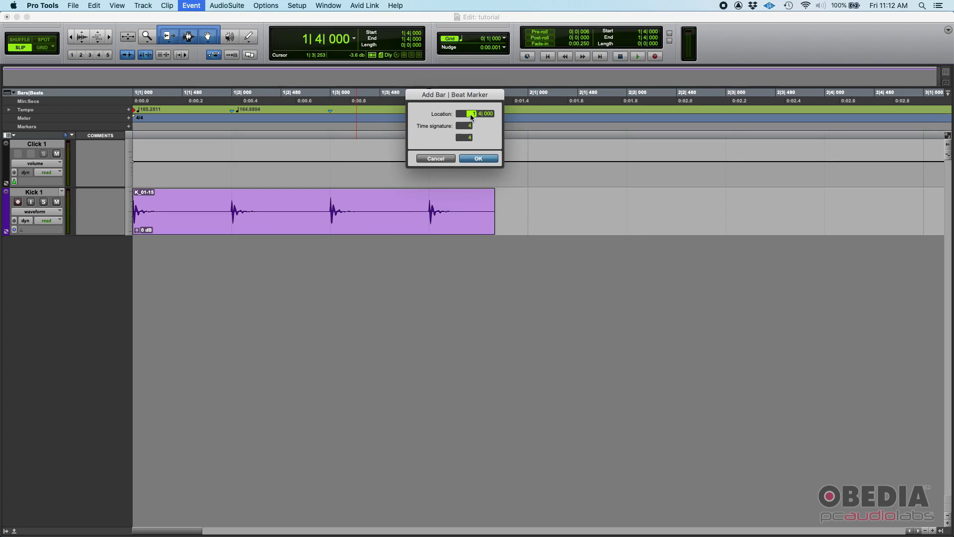
{"action": "left_click", "coordinate": [475, 160]}
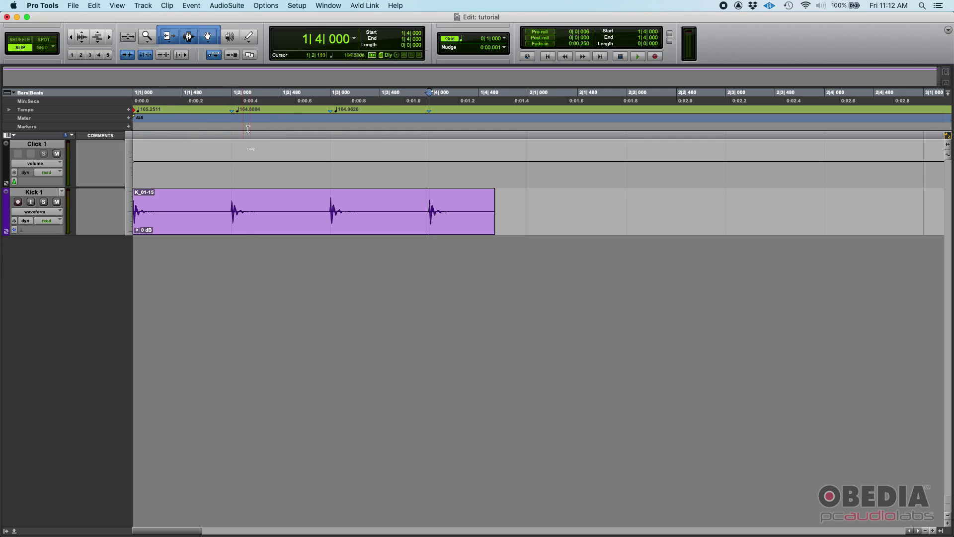
Step: Check where the second and third kick hits sit on the new grid
{"action": "left_click", "coordinate": [232, 208]}
{"action": "key", "text": "Tab"}
{"action": "left_click", "coordinate": [214, 93]}
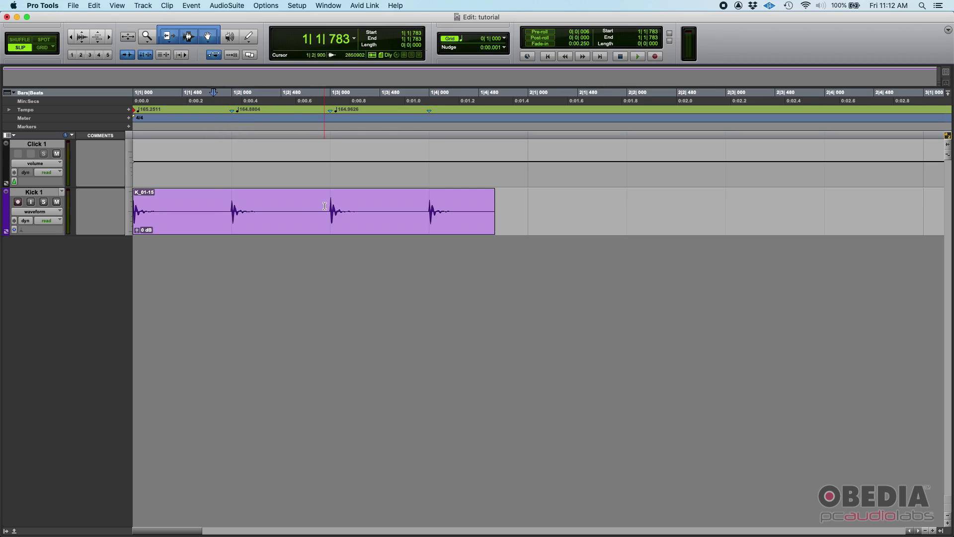
{"action": "left_click", "coordinate": [328, 206]}
{"action": "left_click", "coordinate": [311, 207]}
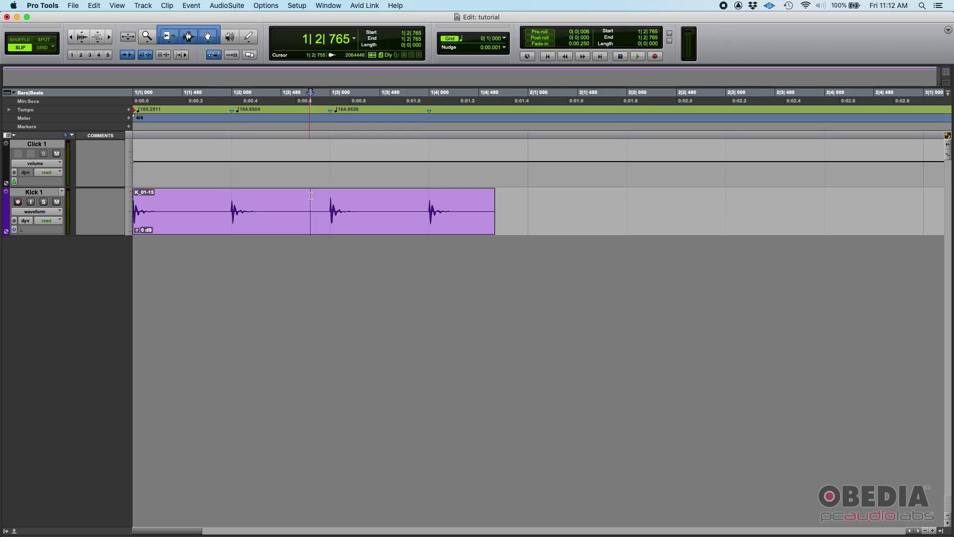
Step: Check the fourth kick's grid position, then return the cursor to the session start
{"action": "left_click", "coordinate": [415, 208]}
{"action": "left_click_drag", "start_coordinate": [429, 206], "coordinate": [459, 206]}
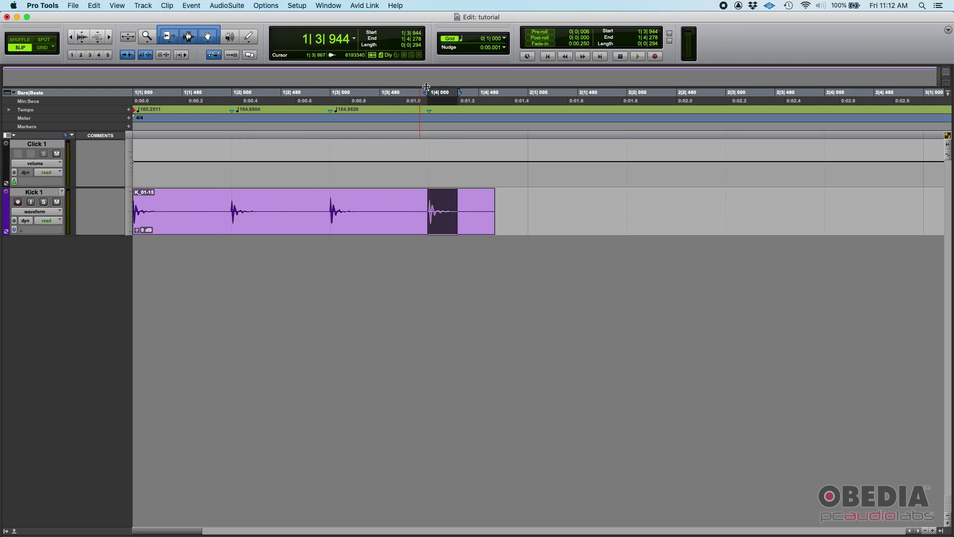
{"action": "left_click", "coordinate": [393, 208]}
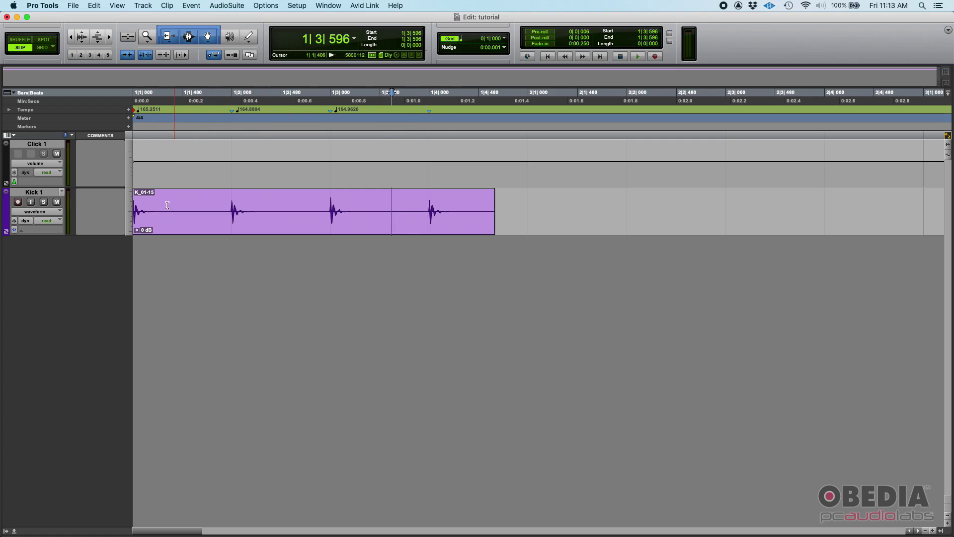
{"action": "left_click", "coordinate": [426, 207]}
{"action": "left_click", "coordinate": [430, 206]}
{"action": "key", "text": "Return"}
Step: Play from the start and raise the Click 1 fader in the Mix window
{"action": "key", "text": "space"}
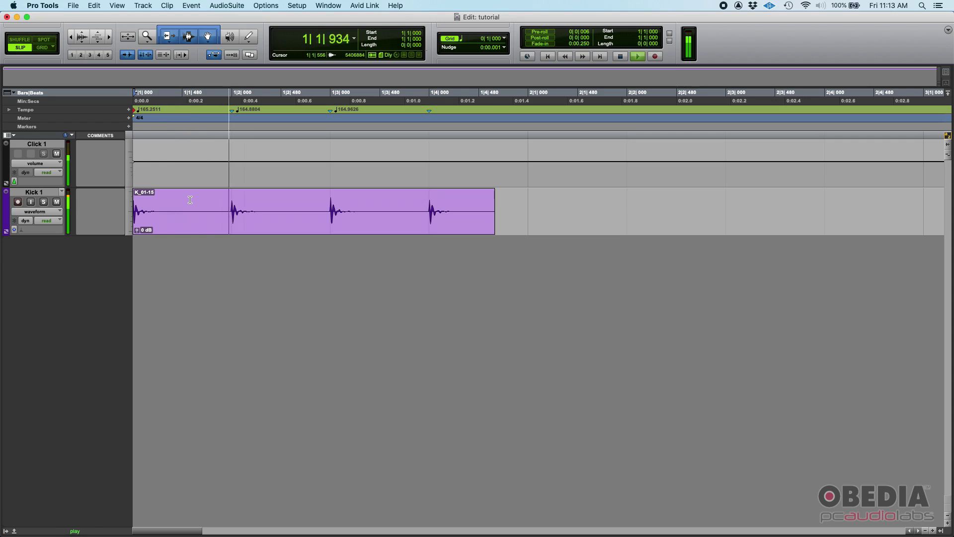
{"action": "key", "text": "super+equal"}
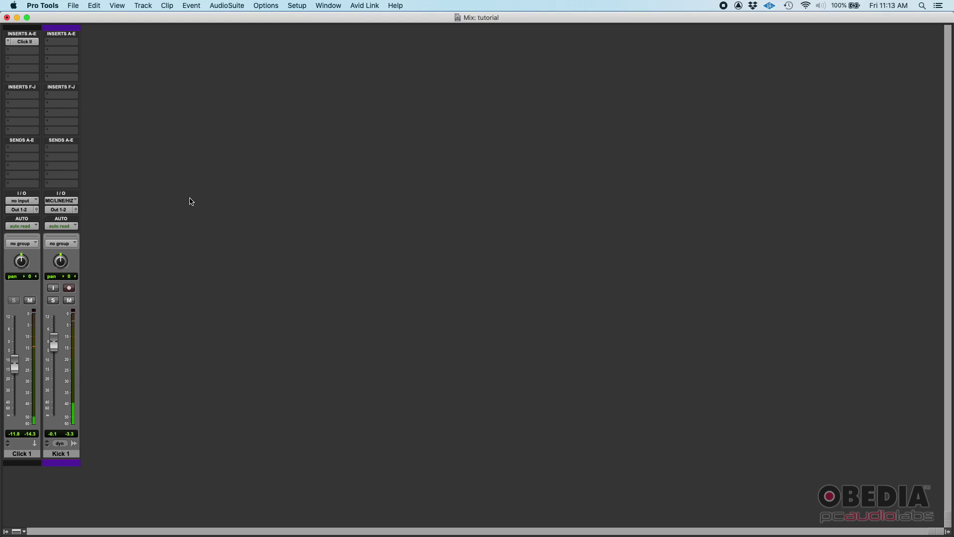
{"action": "left_click_drag", "start_coordinate": [12, 366], "coordinate": [17, 332]}
{"action": "key", "text": "space"}
{"action": "key", "text": "super+equal"}
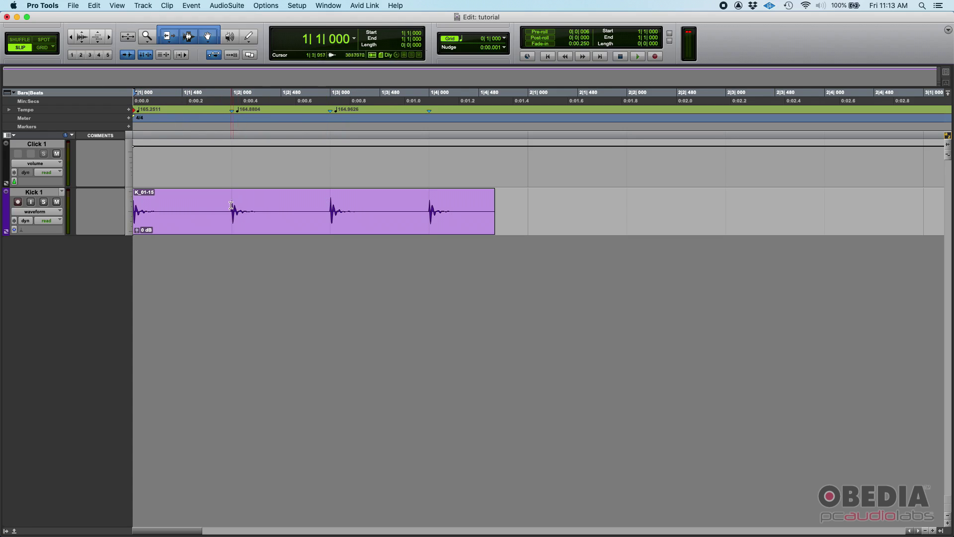
Step: Lower the Click 1 fader slightly to about +1.8 dB and audition click with kick
{"action": "key", "text": "super+equal"}
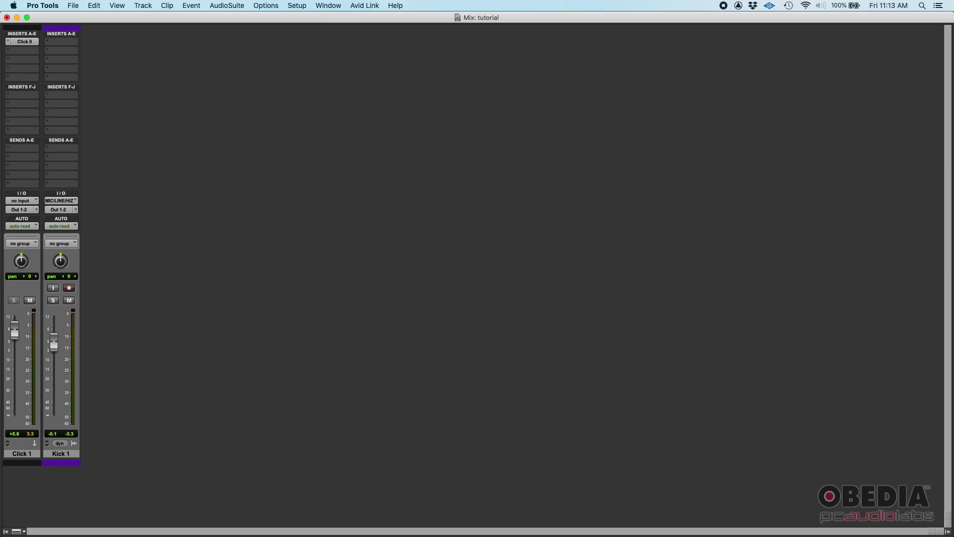
{"action": "left_click_drag", "start_coordinate": [19, 330], "coordinate": [18, 341]}
{"action": "key", "text": "space"}
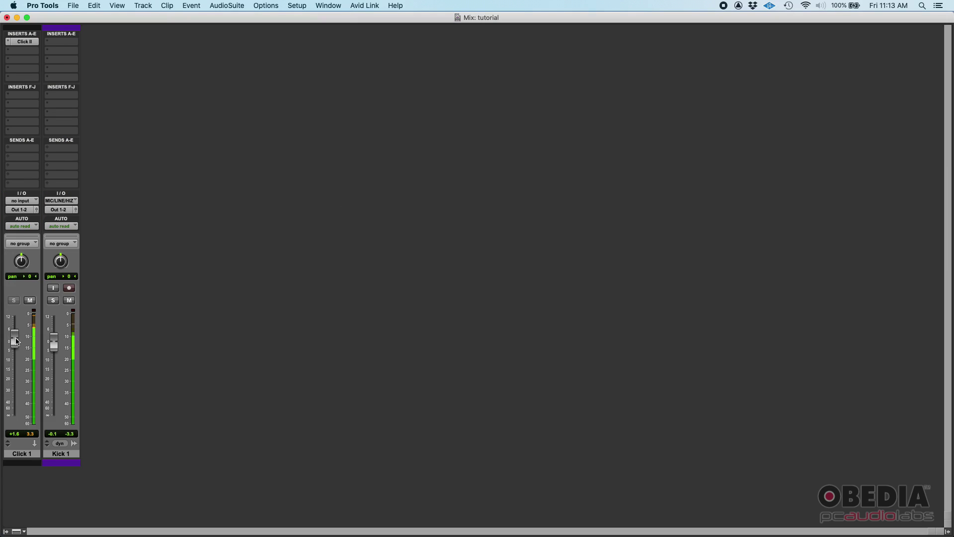
{"action": "key", "text": "super+equal"}
{"action": "key", "text": "space"}
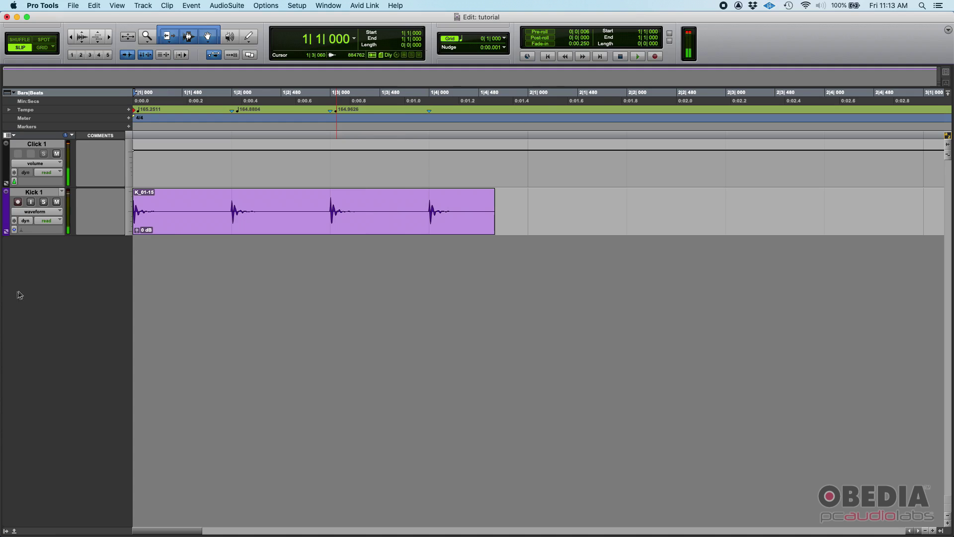
{"action": "key", "text": "space"}
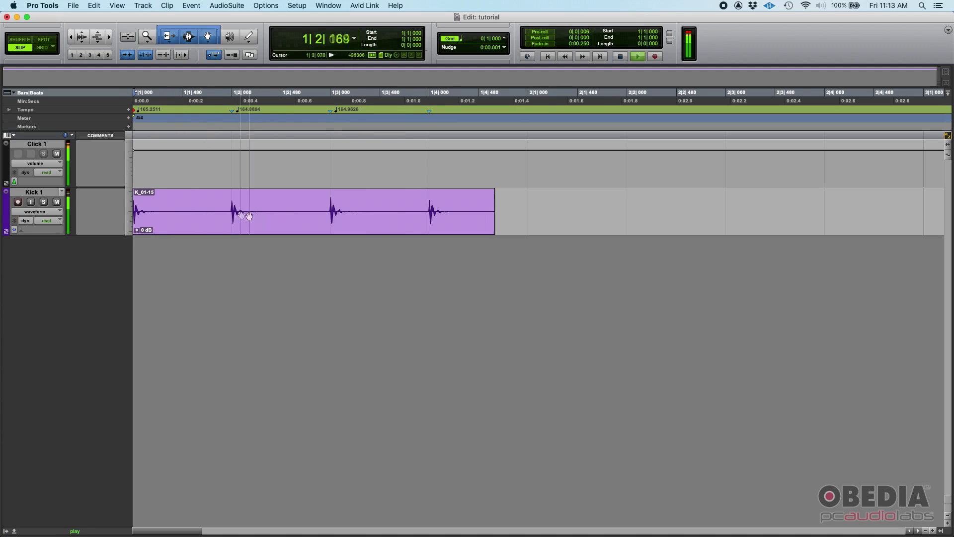
{"action": "key", "text": "space"}
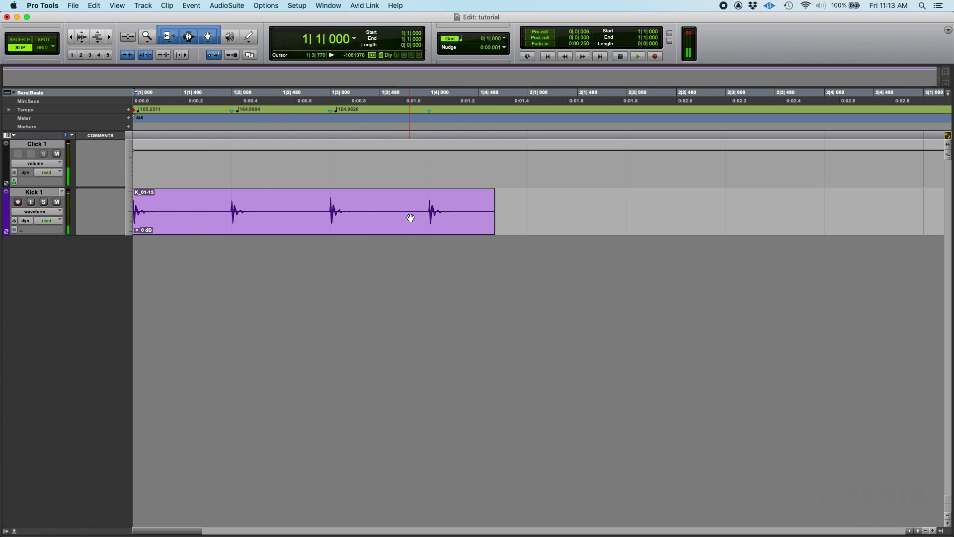